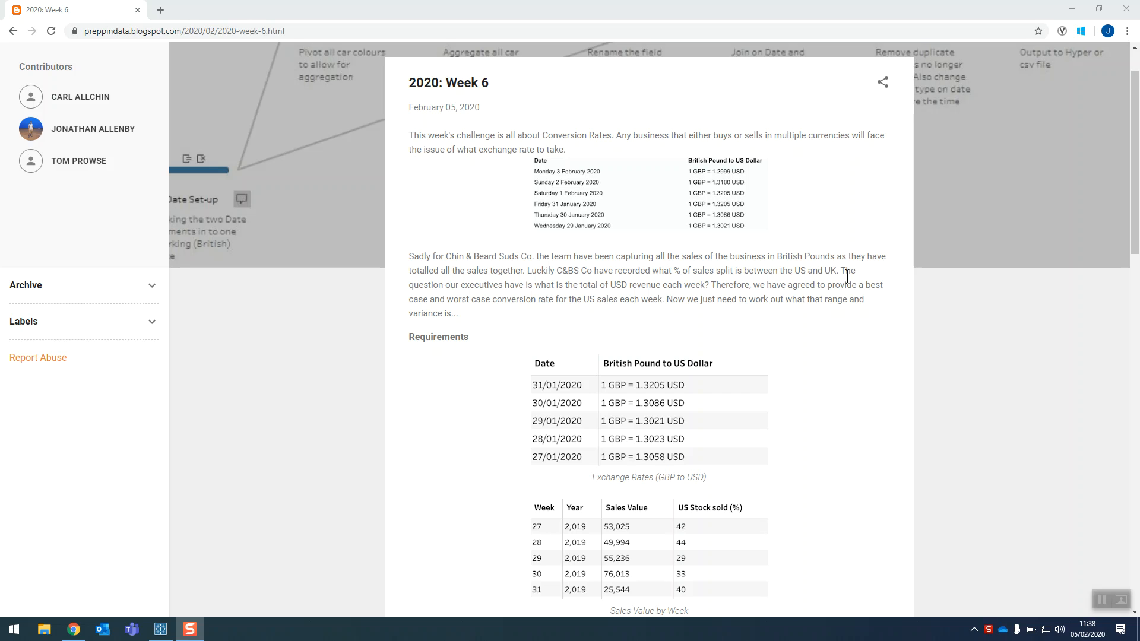
Switch to Tableau Prep Builder and review the data in the Clean 1, Clean 6 and Clean 2 steps.
click(160, 629)
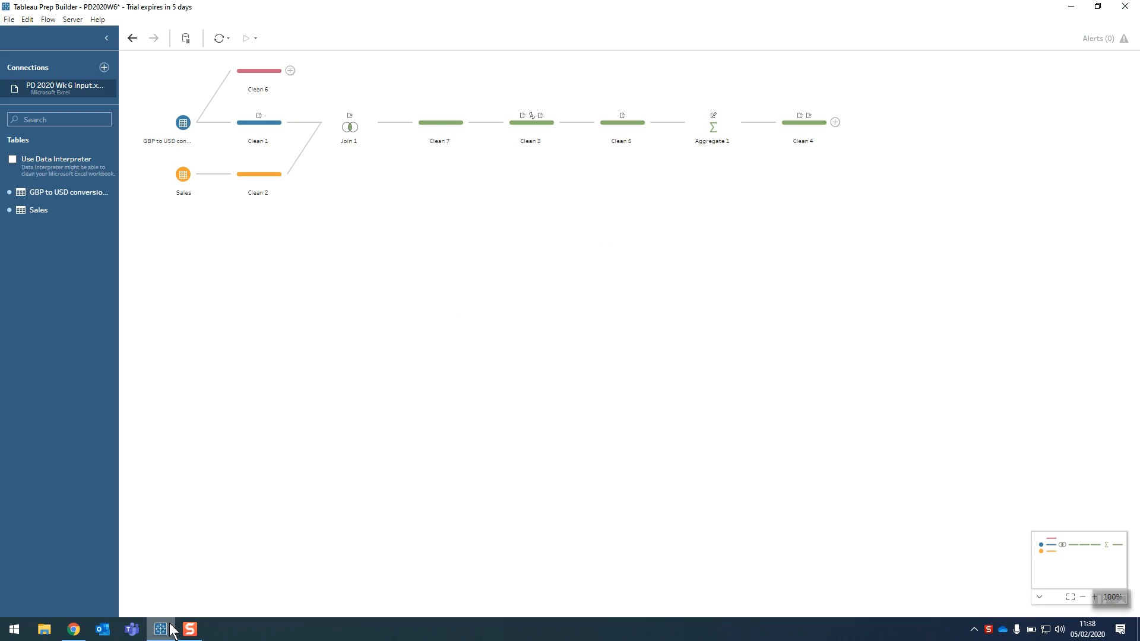
click(252, 123)
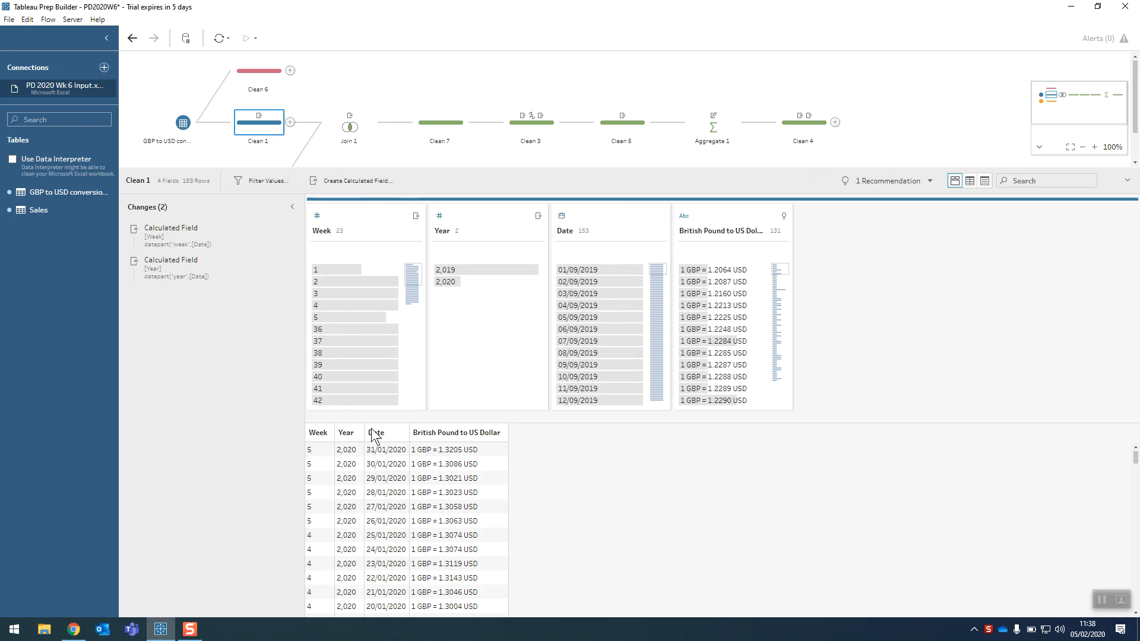
click(237, 76)
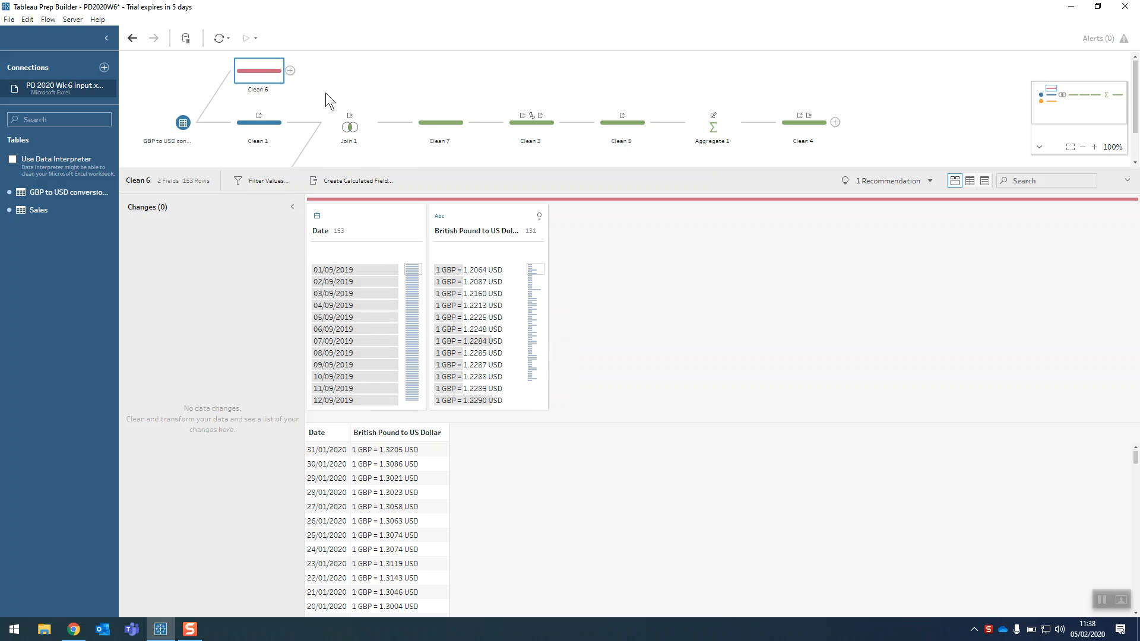
scroll(299, 80, down, 2)
click(263, 133)
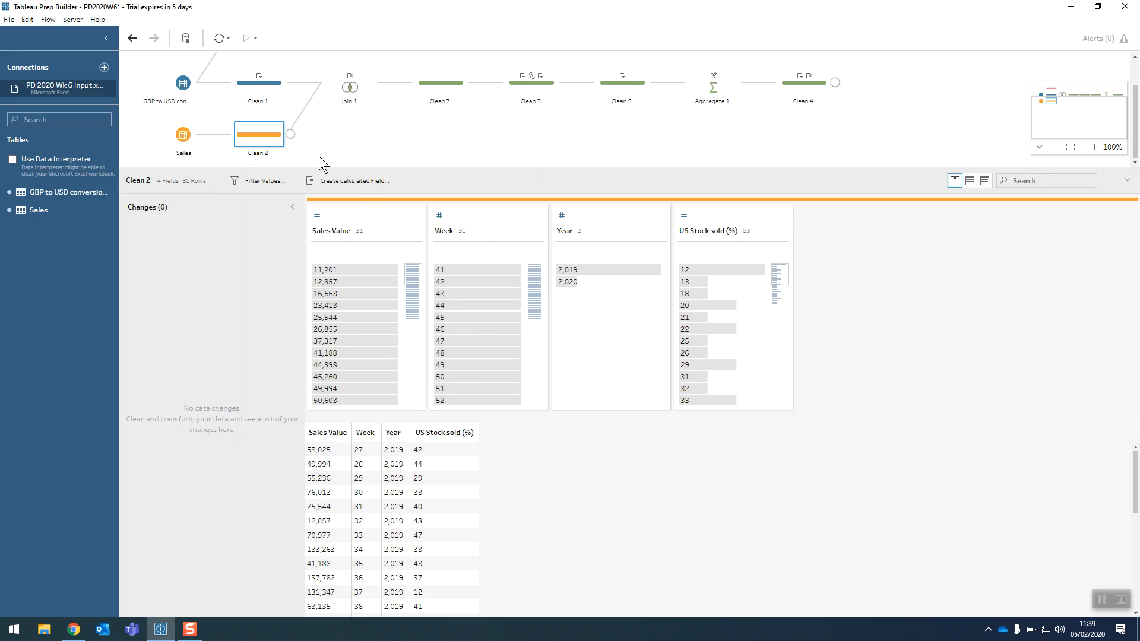
Review the Week and Year datepart calculations in the Clean 1 step.
click(255, 87)
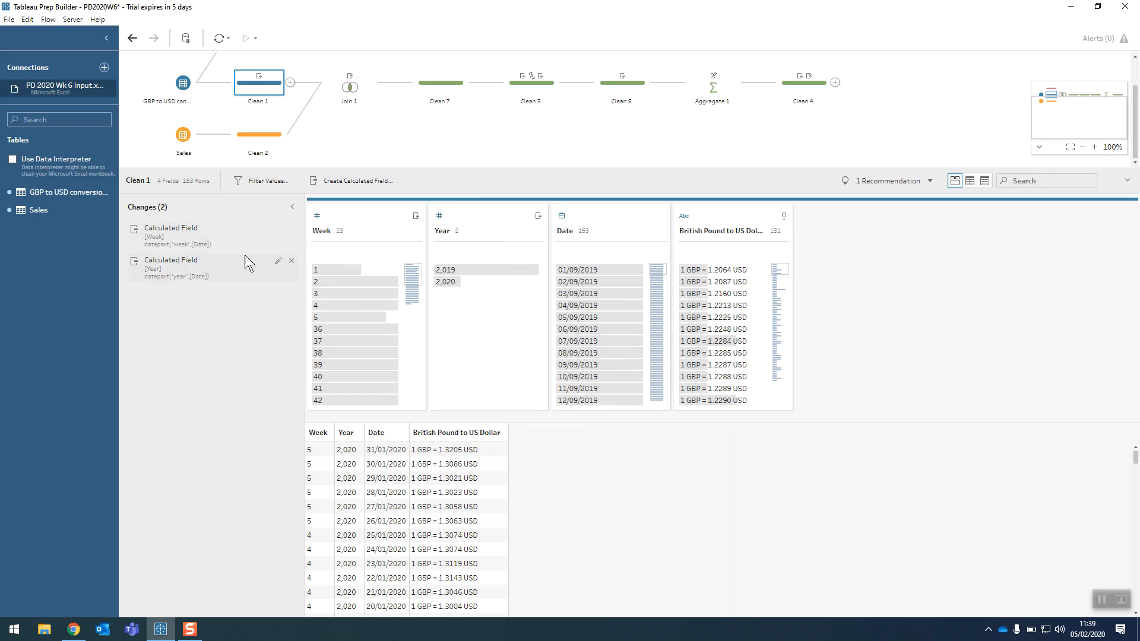
double_click(209, 228)
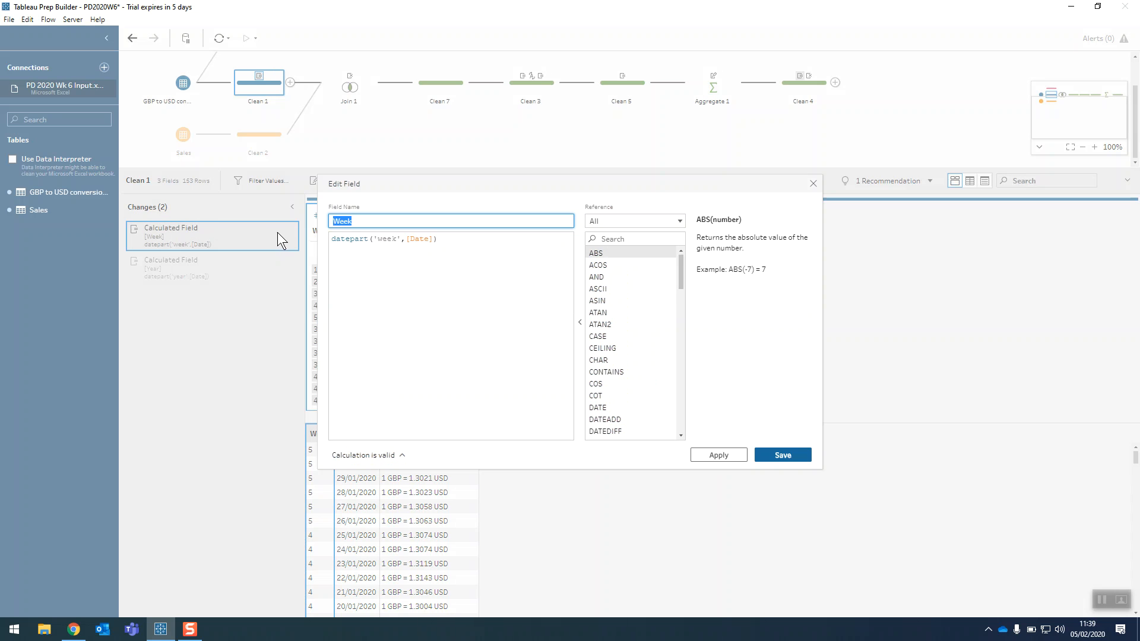
click(338, 239)
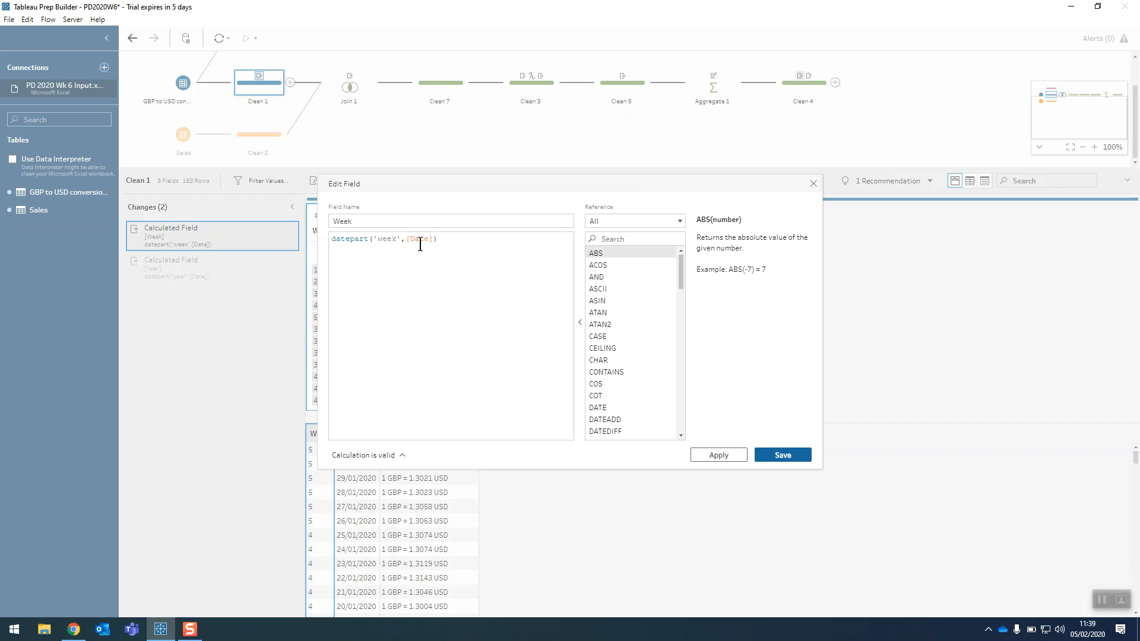
click(813, 184)
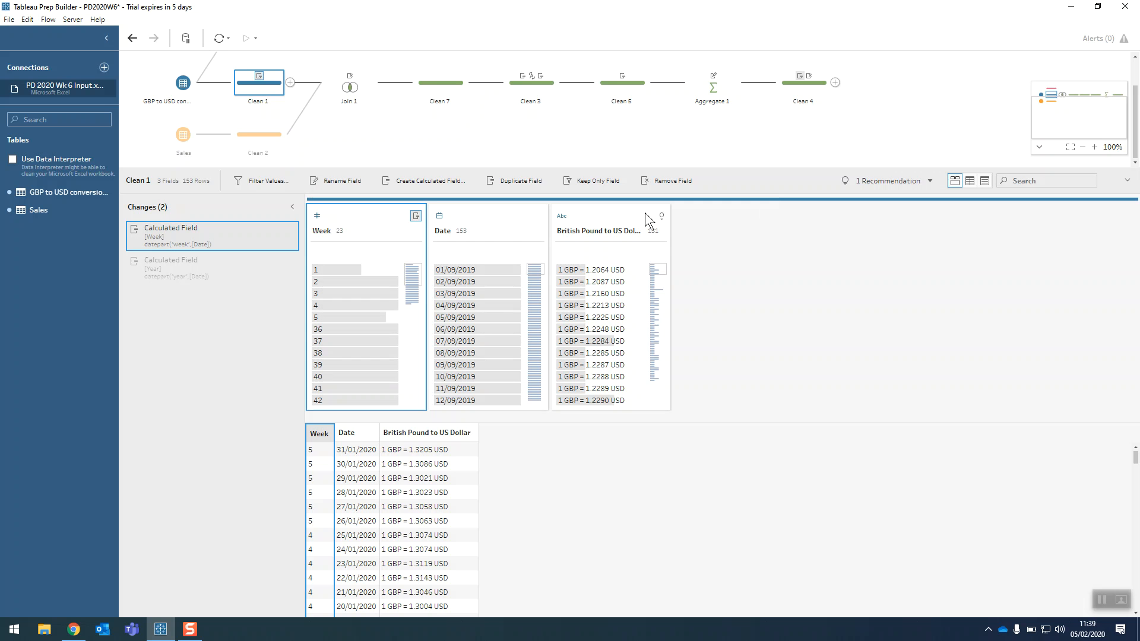
double_click(201, 276)
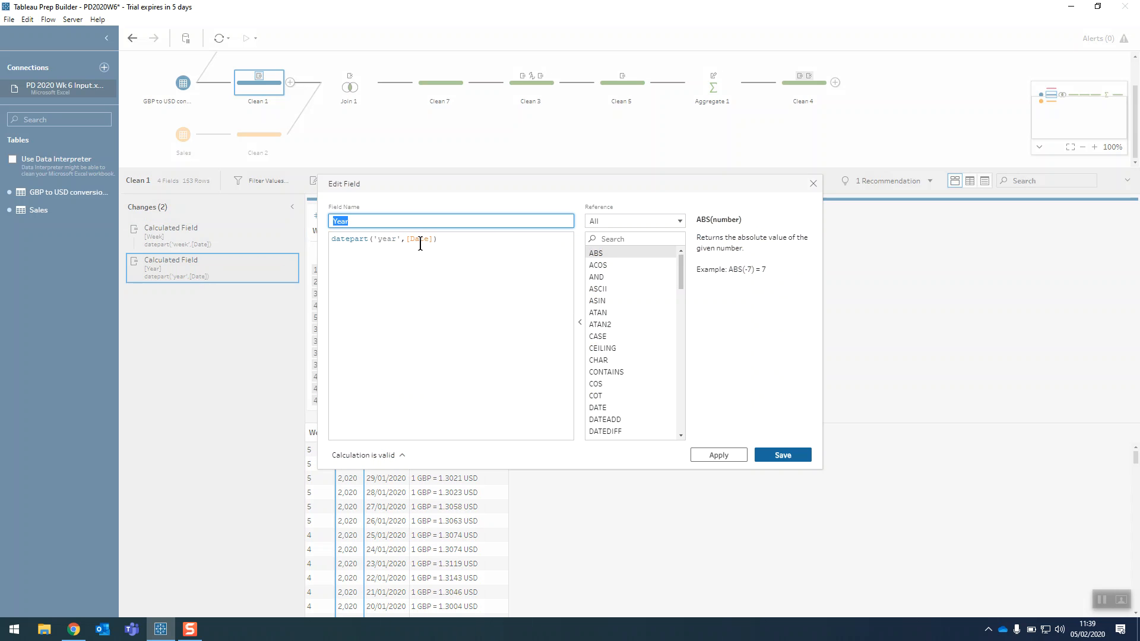
click(813, 183)
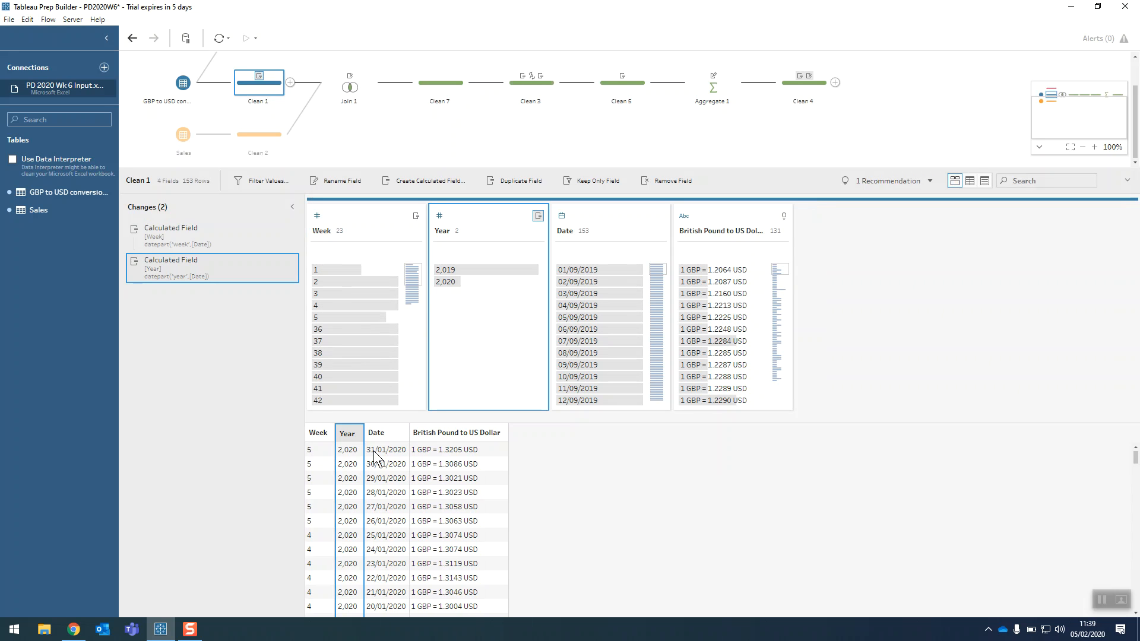
Examine the Year and Week clauses of Join 1, the rows excluded from Clean 1, and the joined data in Clean 7.
click(339, 94)
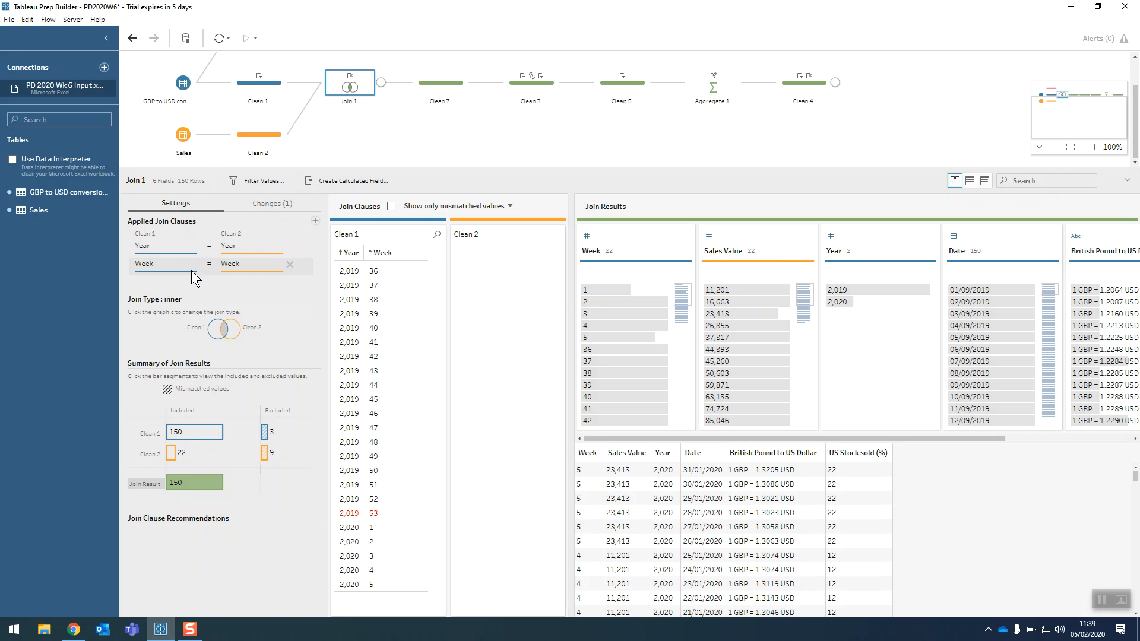
click(265, 431)
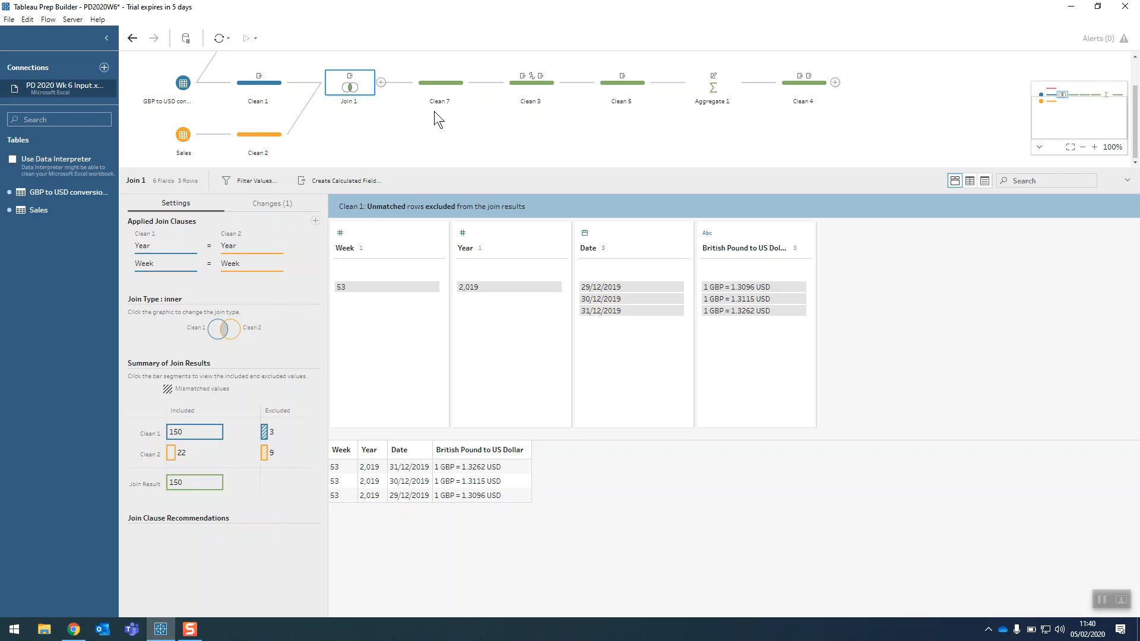
click(433, 87)
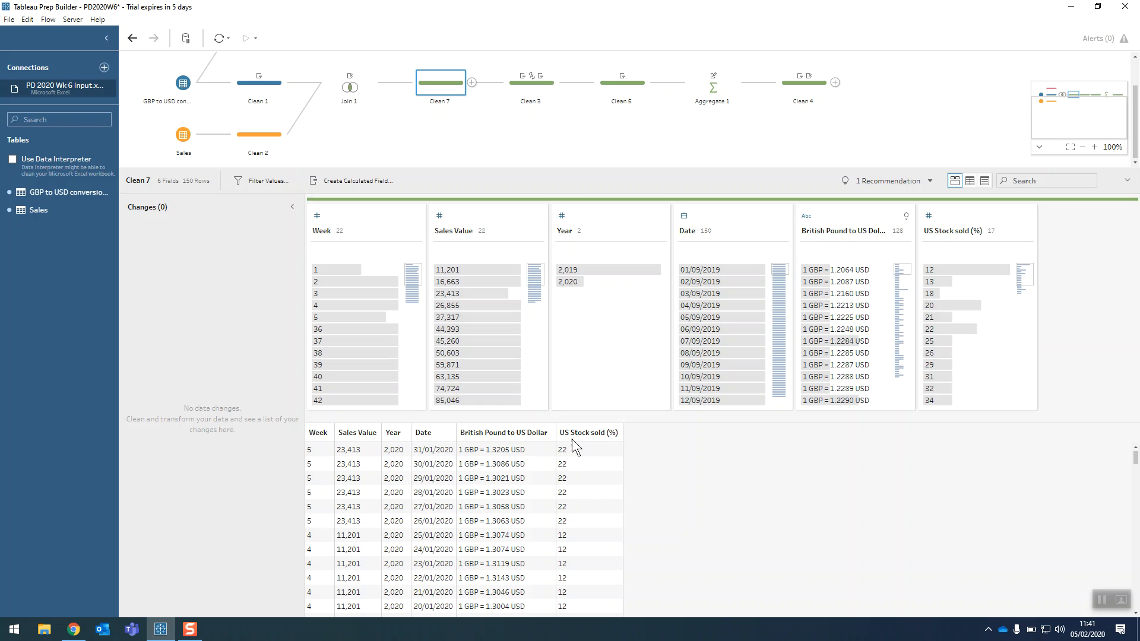
Review the USD calculated field in Clean 3 that extracts the exchange rate with REGEXP_EXTRACT.
click(536, 86)
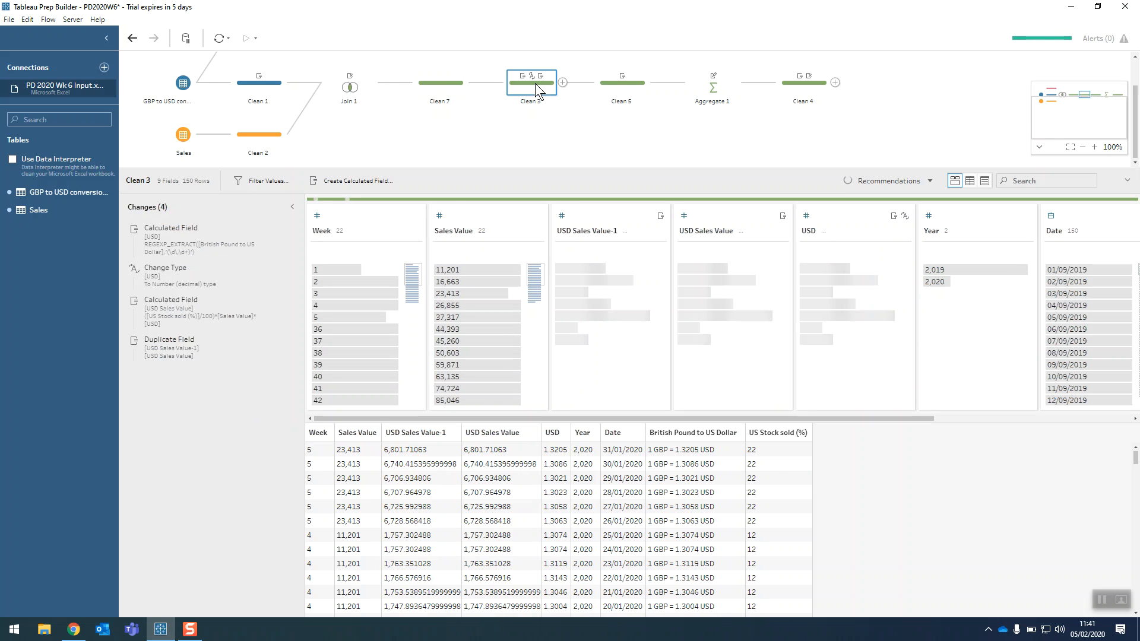
click(161, 239)
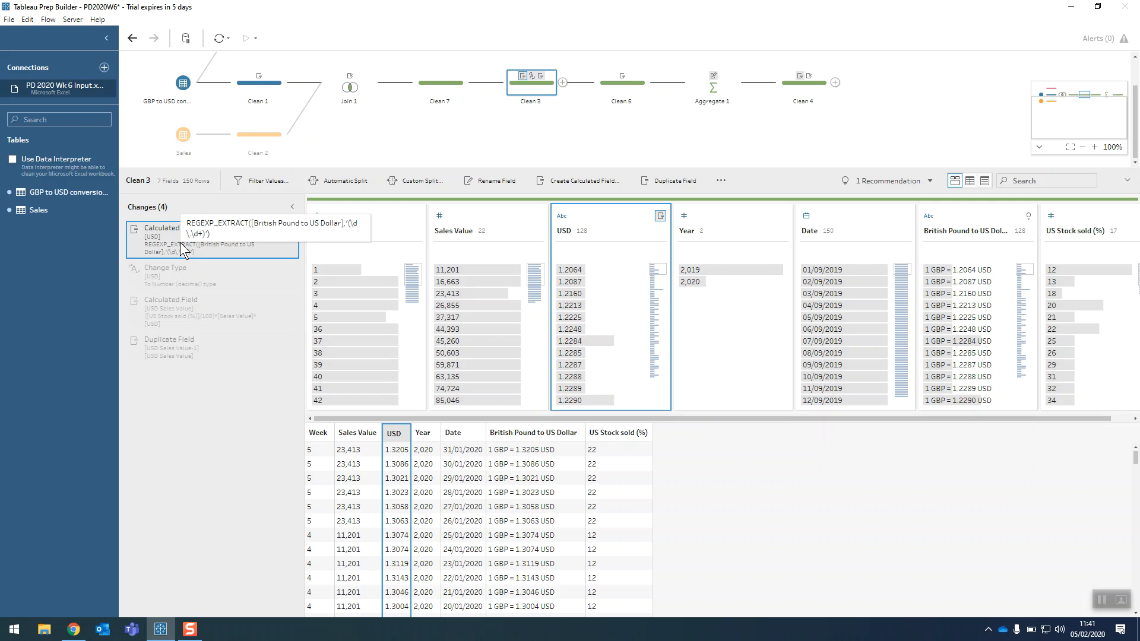
double_click(180, 242)
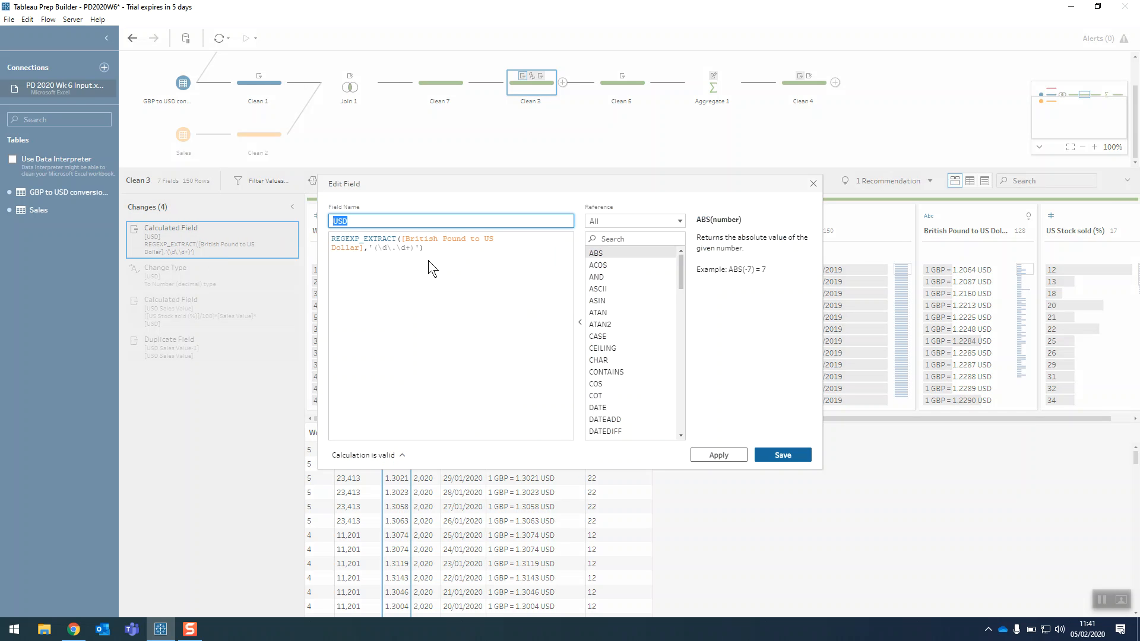
drag(428, 189, 515, 144)
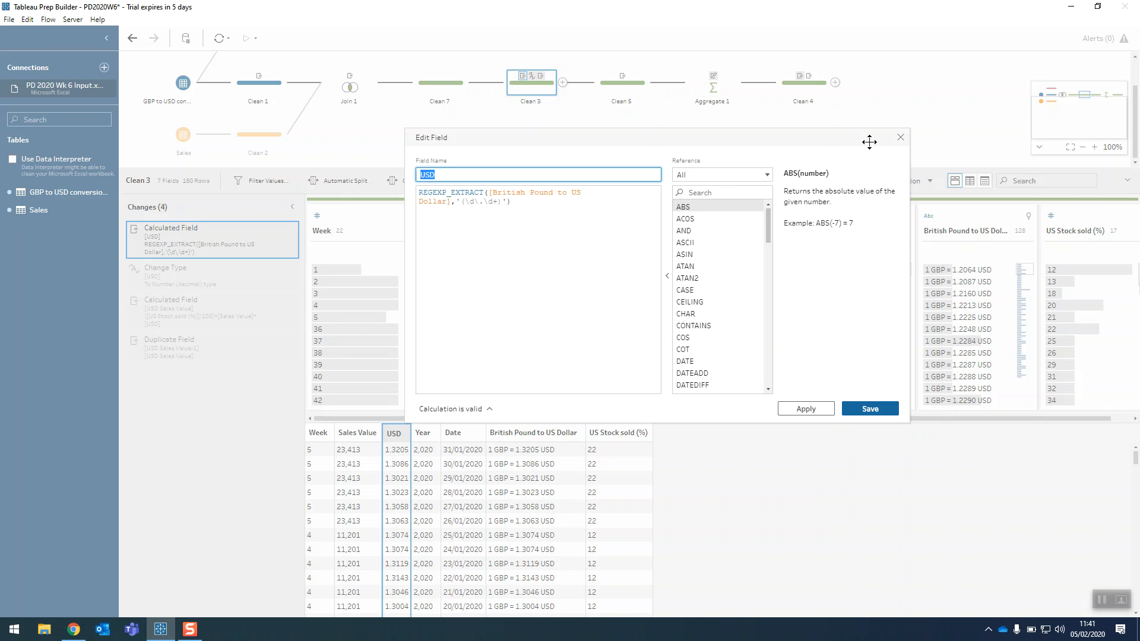
click(900, 138)
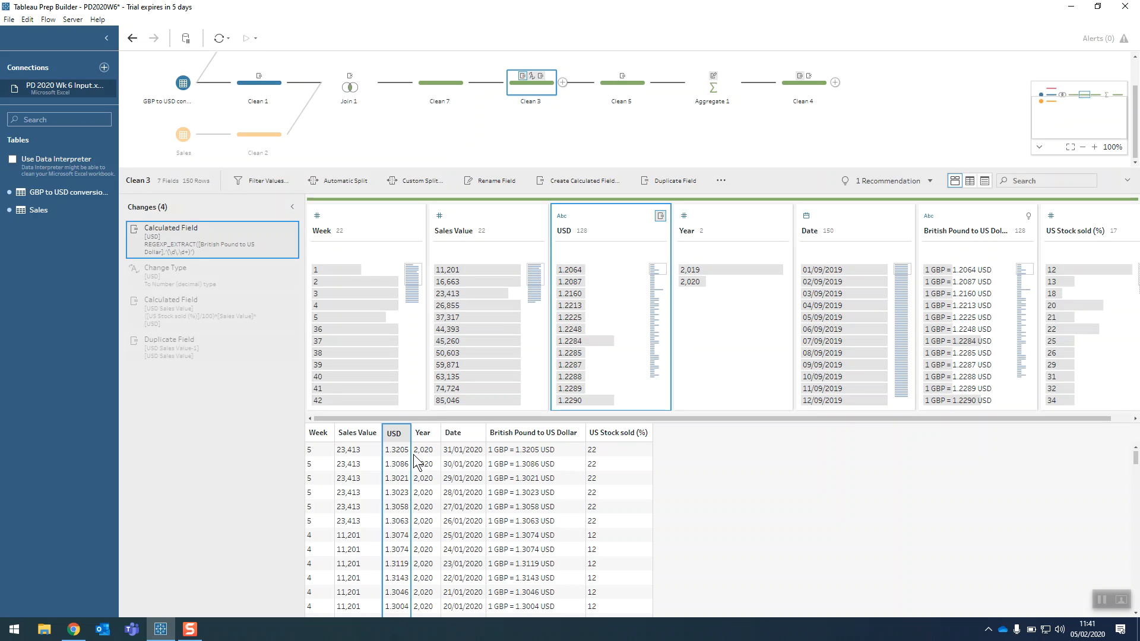
Review the USD type change and the USD Sales Value calculation in Clean 3, saving the calculation without altering its formula.
click(166, 284)
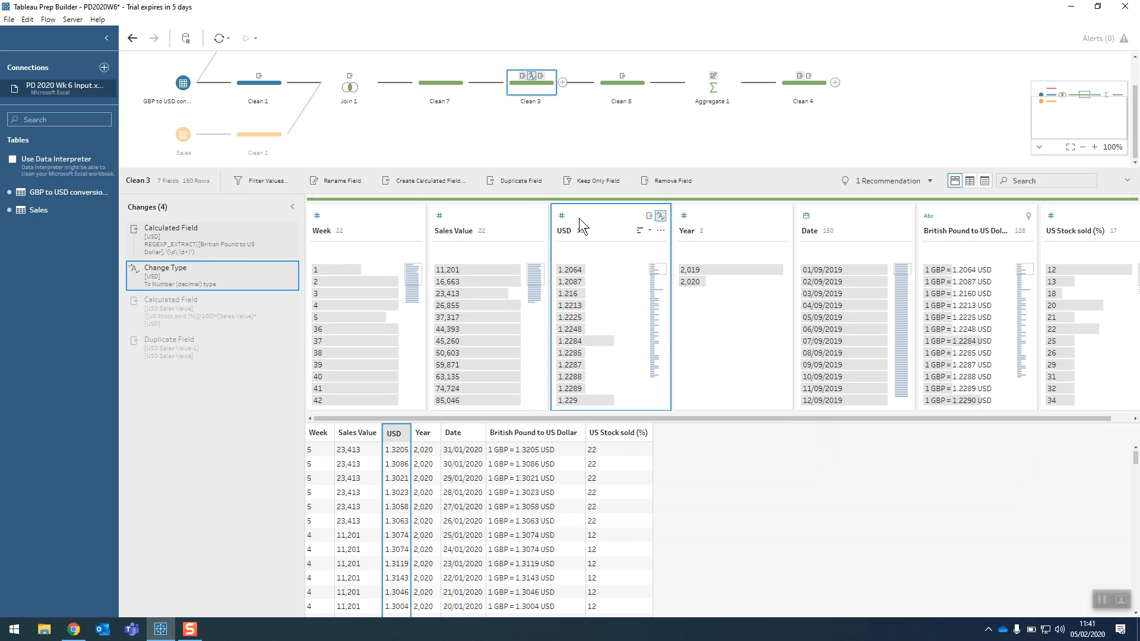
click(209, 307)
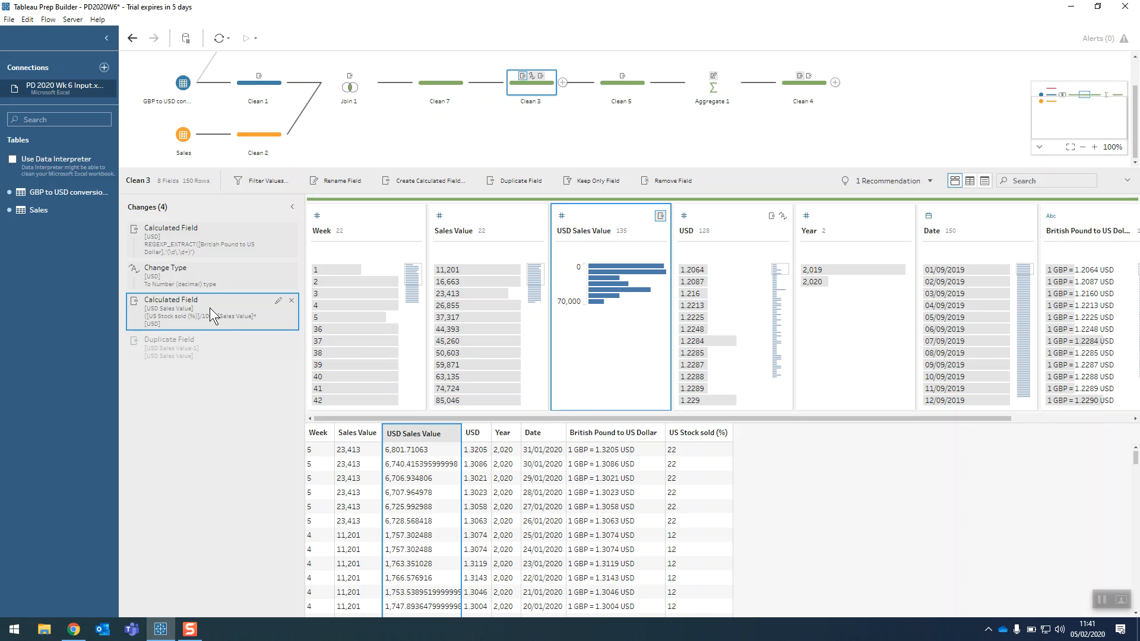
double_click(209, 307)
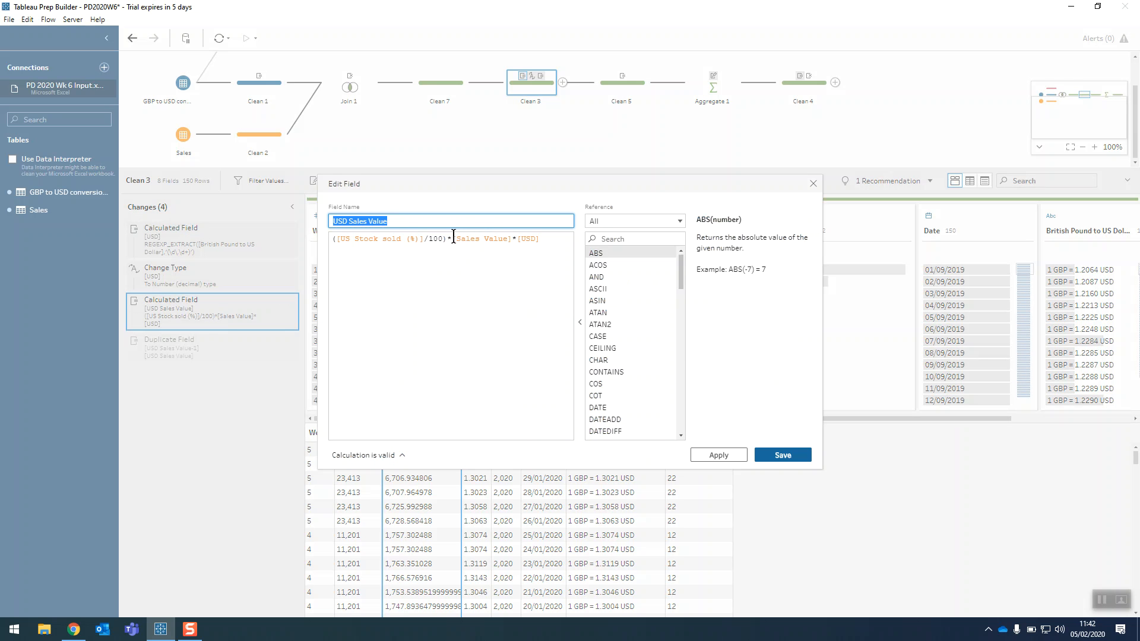
drag(454, 238, 513, 239)
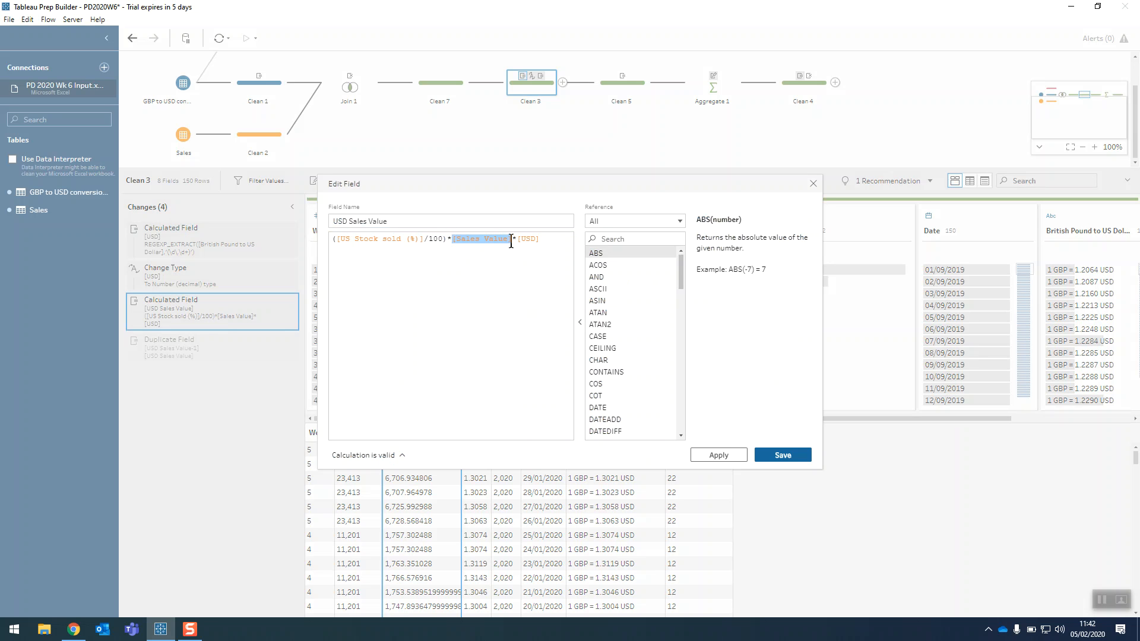
click(519, 244)
drag(478, 185, 450, 119)
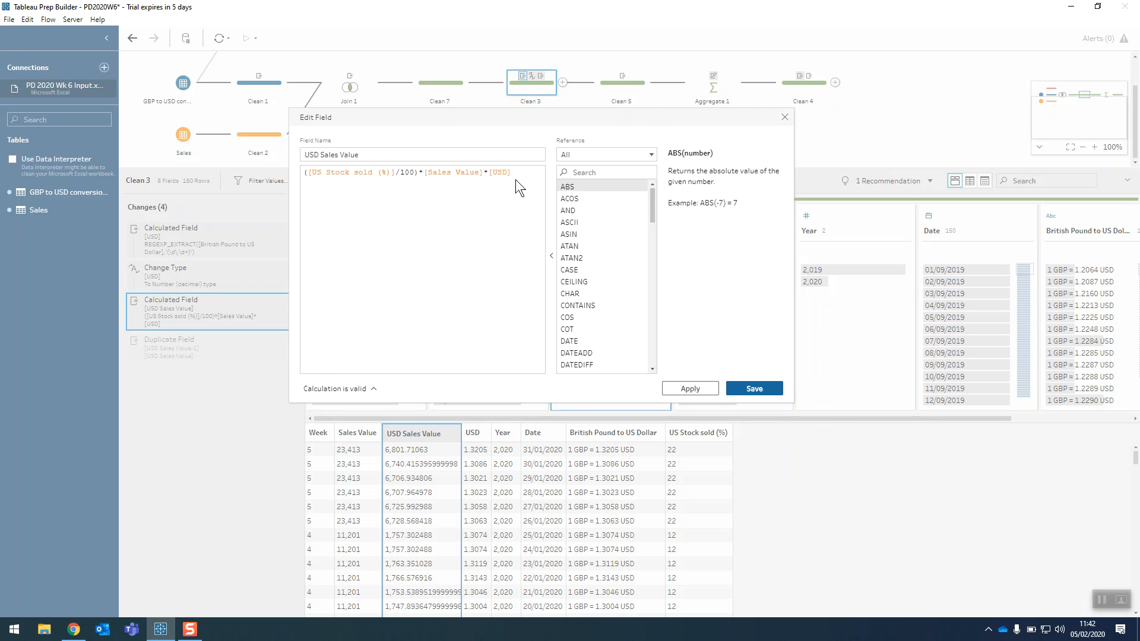
click(747, 385)
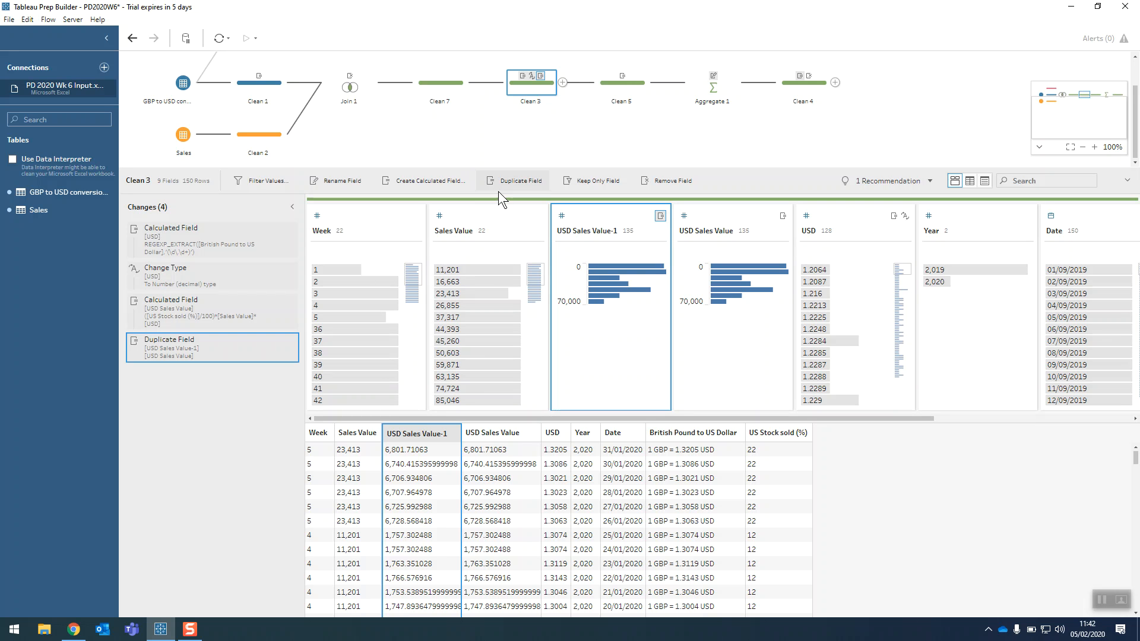
Examine the Sales Value calculation in Clean 5, splitting its round formula over three lines for reading, and close it without saving.
click(607, 88)
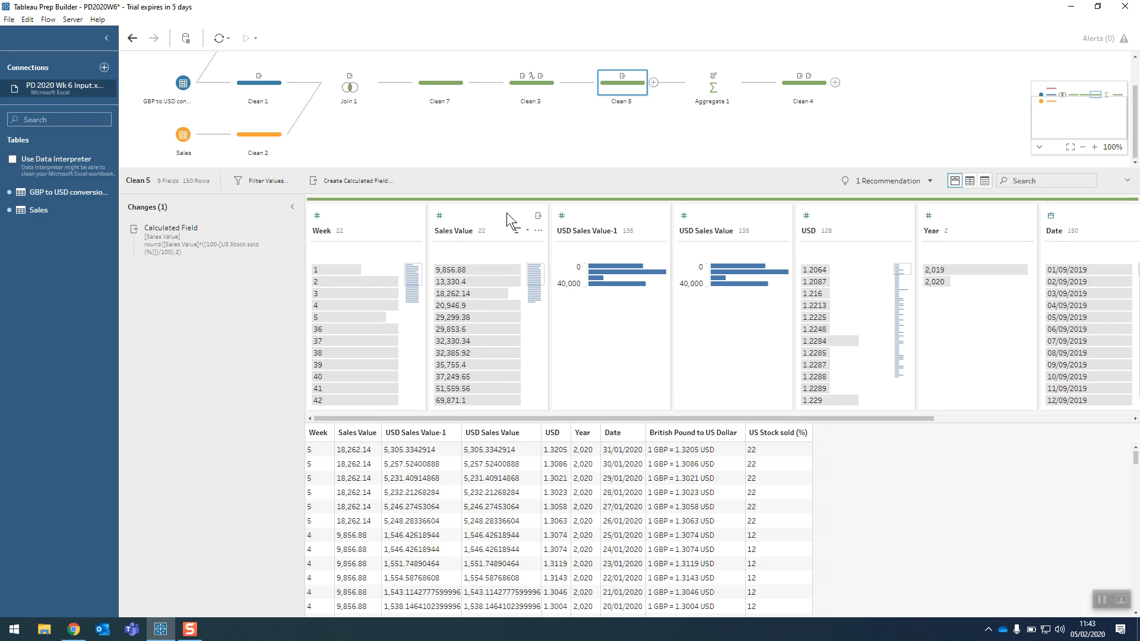
double_click(226, 244)
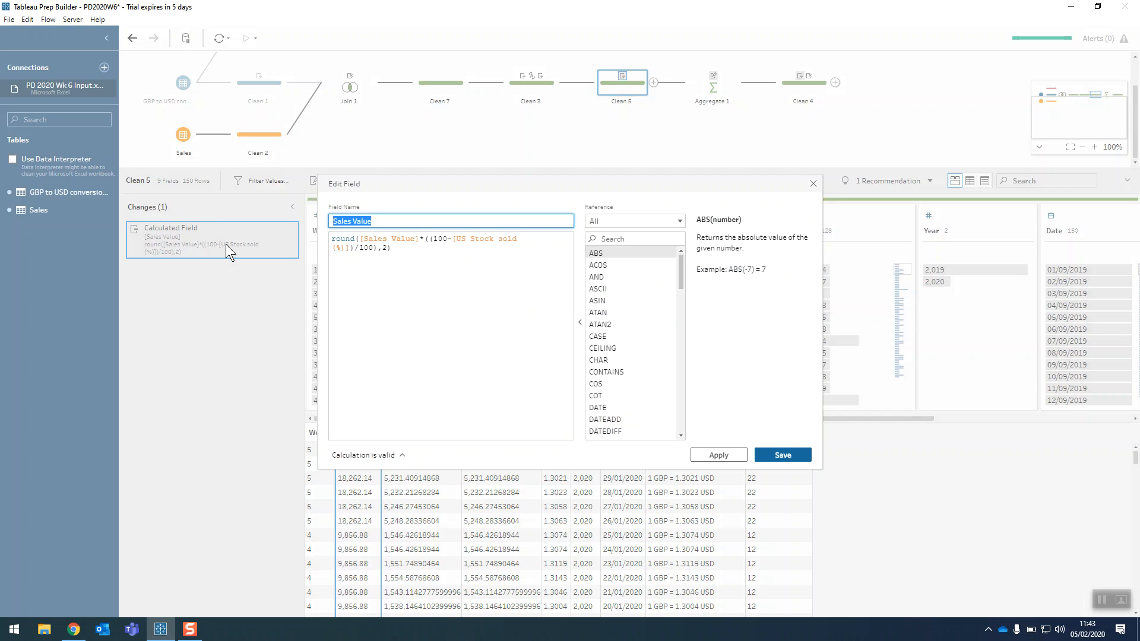
click(359, 240)
key(Return)
click(538, 248)
key(Return)
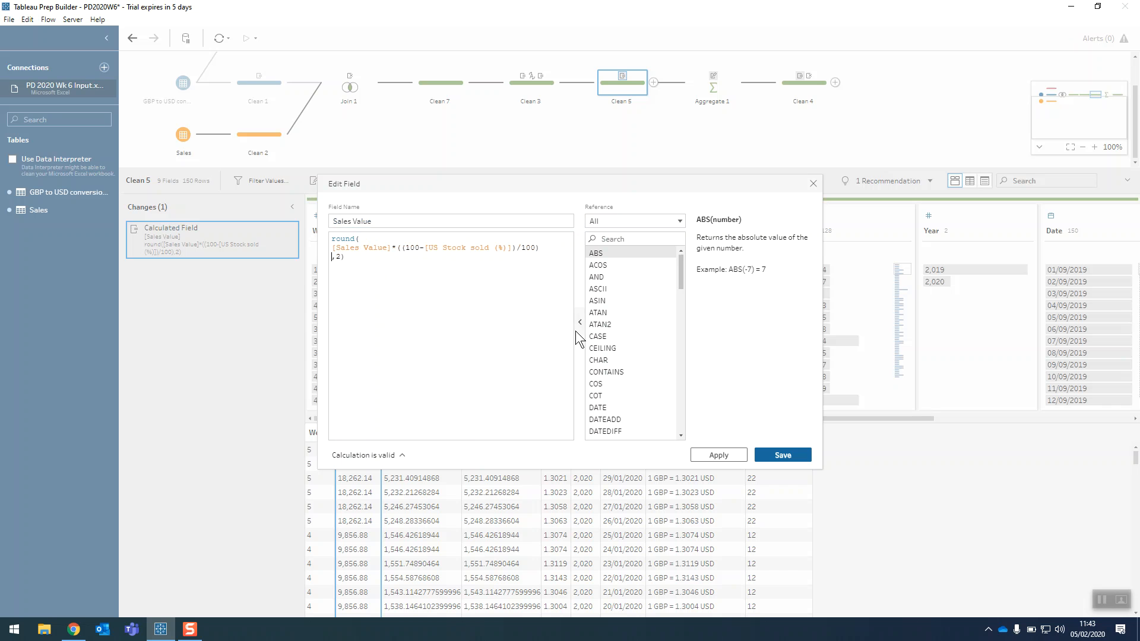
click(368, 248)
click(406, 248)
click(813, 186)
Review the grouped fields and the MAX and MIN sales fields in Aggregate 1, comparing them with their source fields in Clean 3 and Clean 5.
click(723, 88)
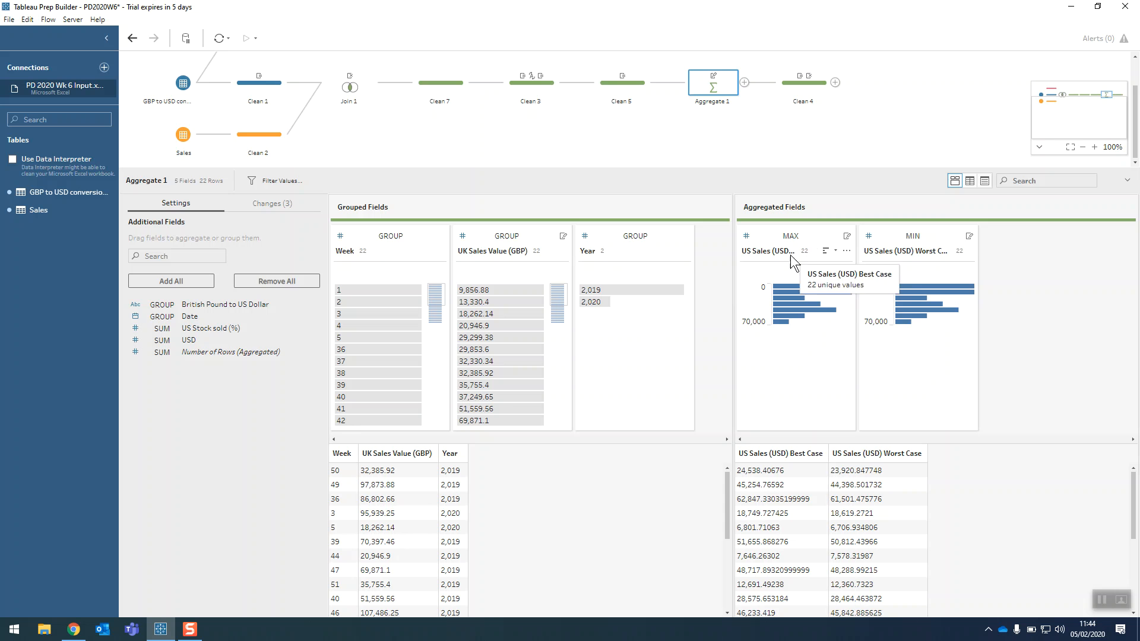
click(532, 87)
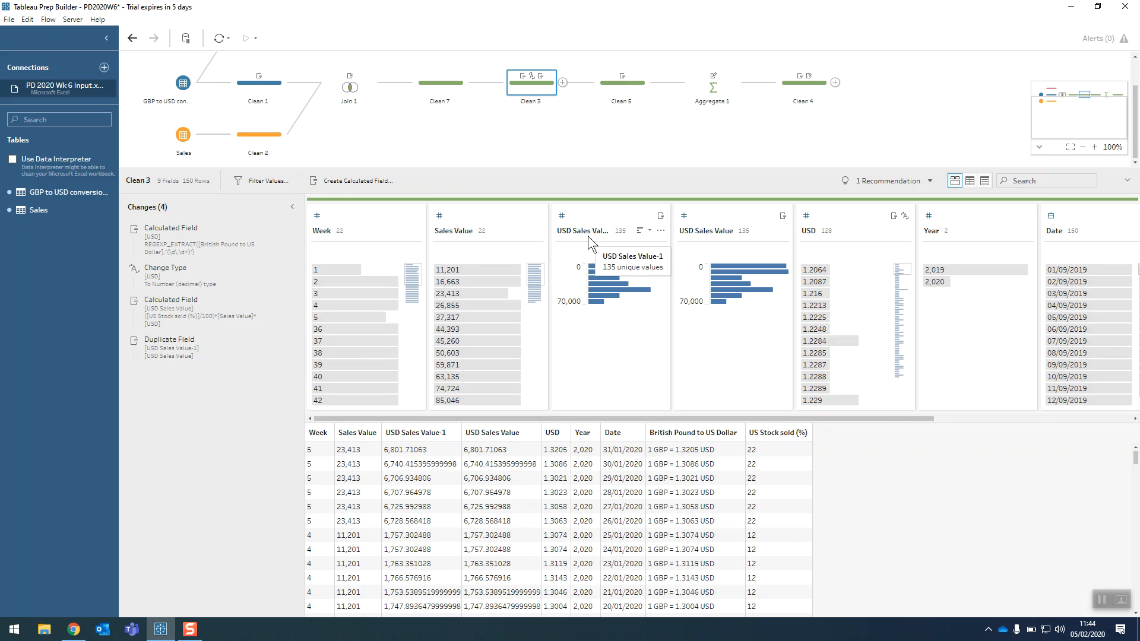
click(713, 86)
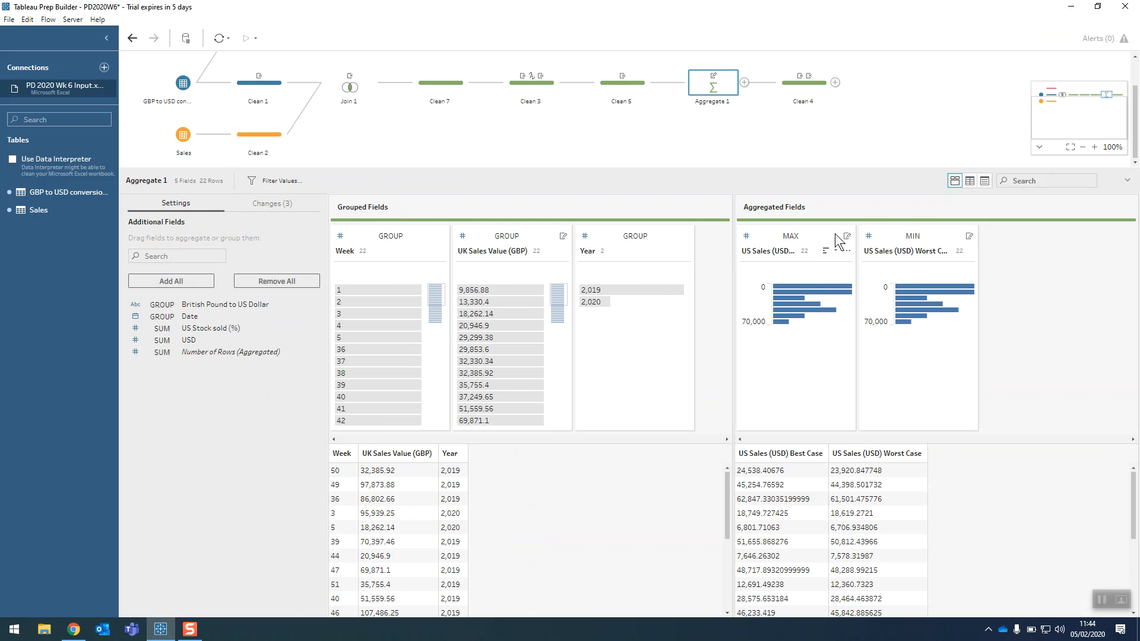
mouse_move(779, 304)
mouse_move(365, 418)
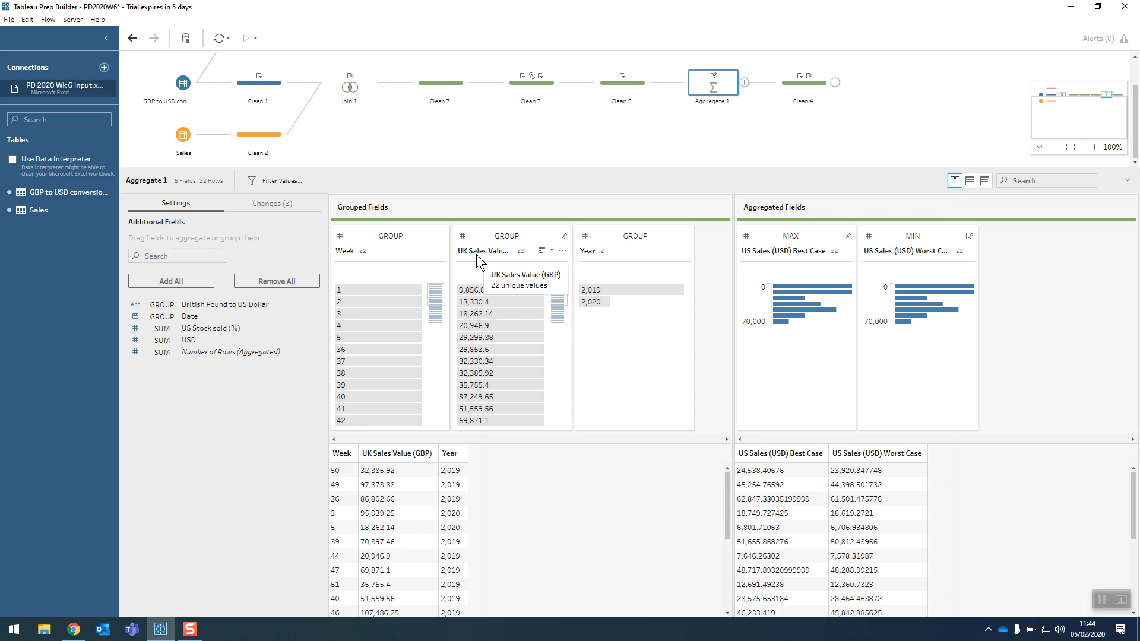
click(622, 82)
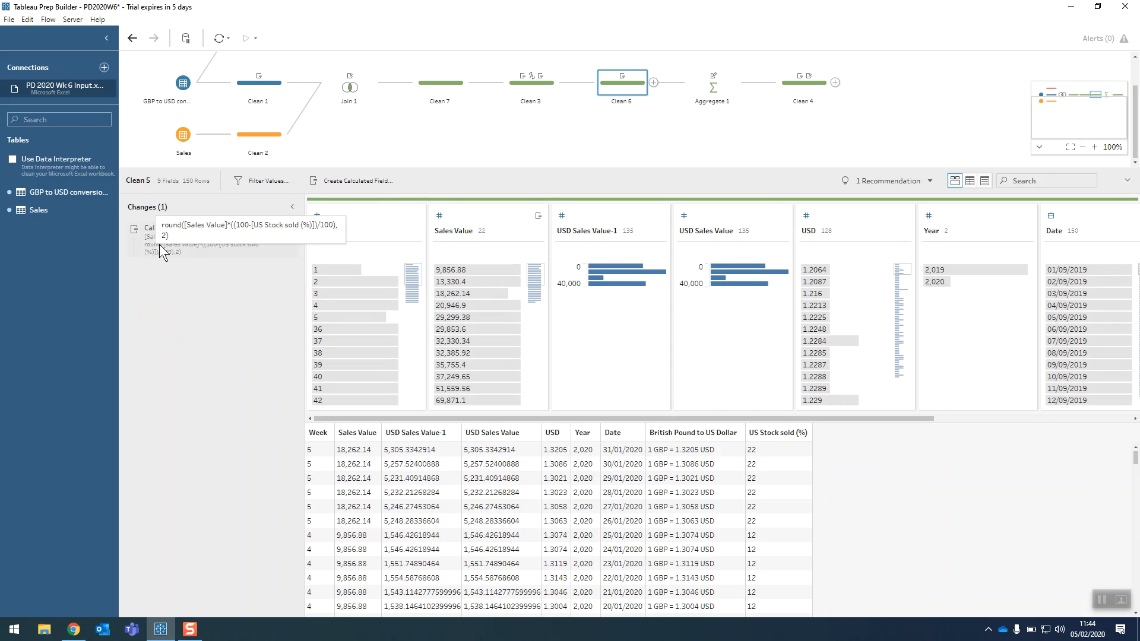
click(696, 88)
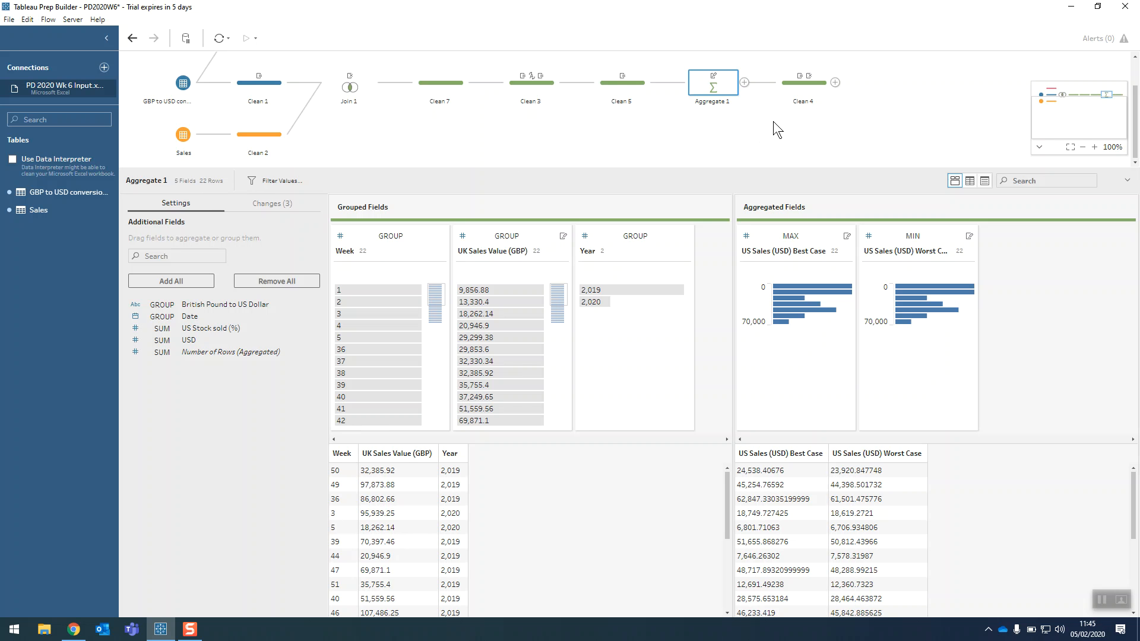
Review the Week label calculation, the Year field removal and the US Sales Potential Variance calculation in Clean 4.
click(797, 89)
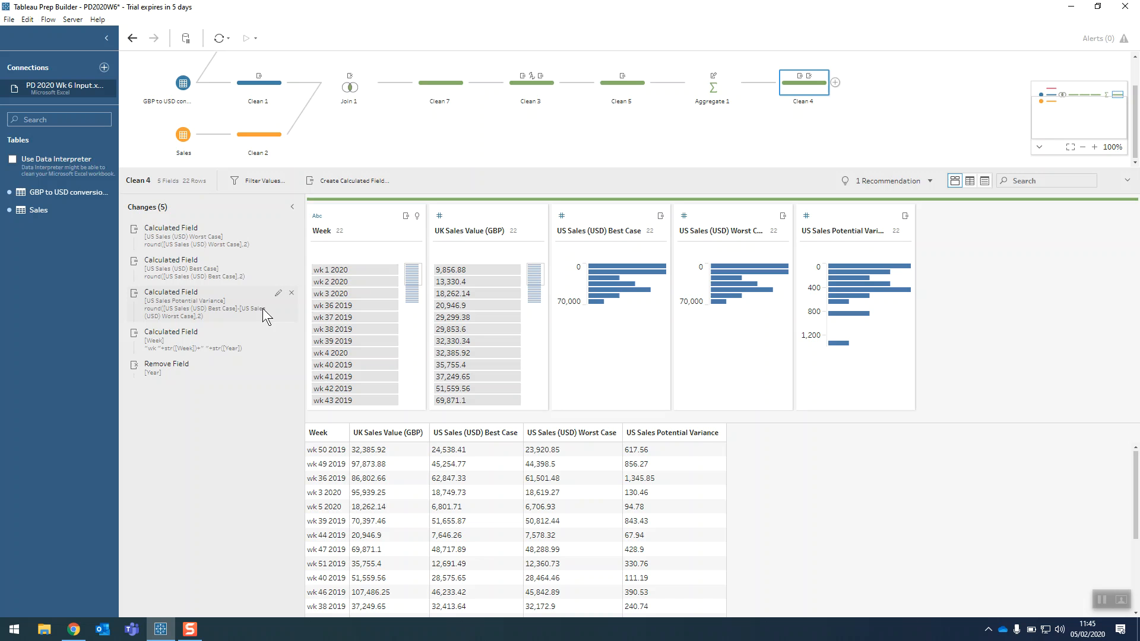
double_click(193, 344)
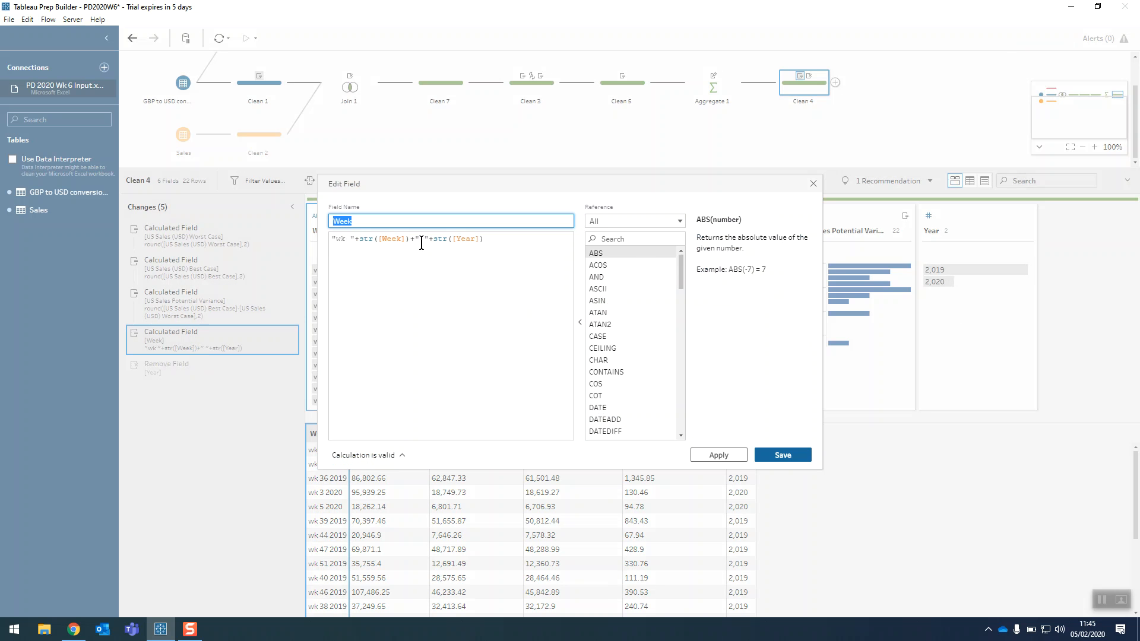
click(813, 183)
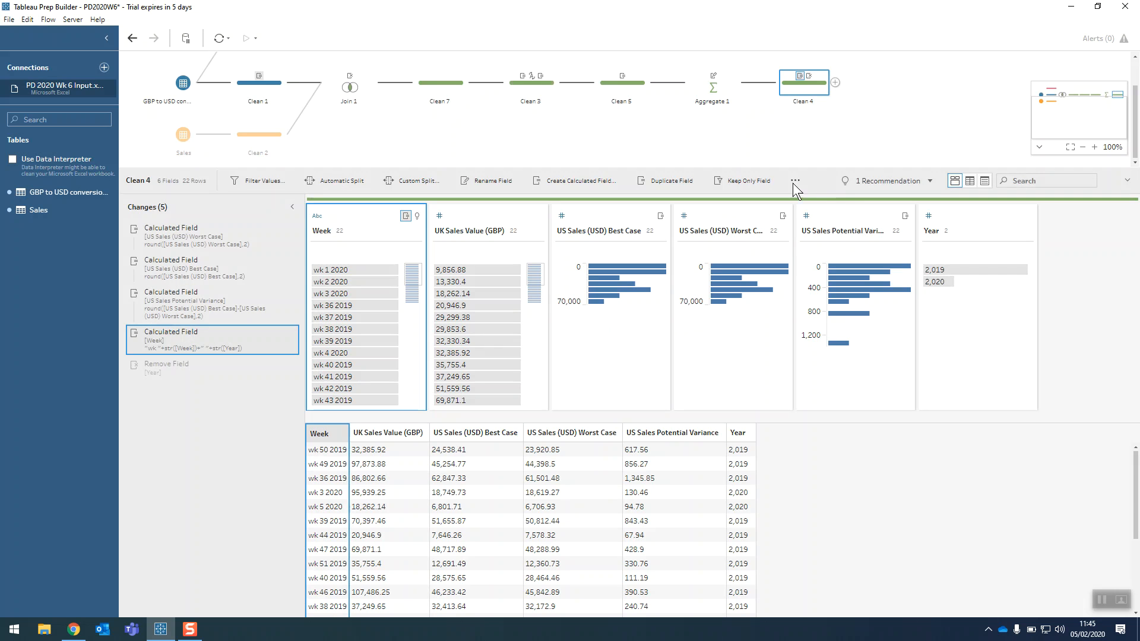
click(171, 375)
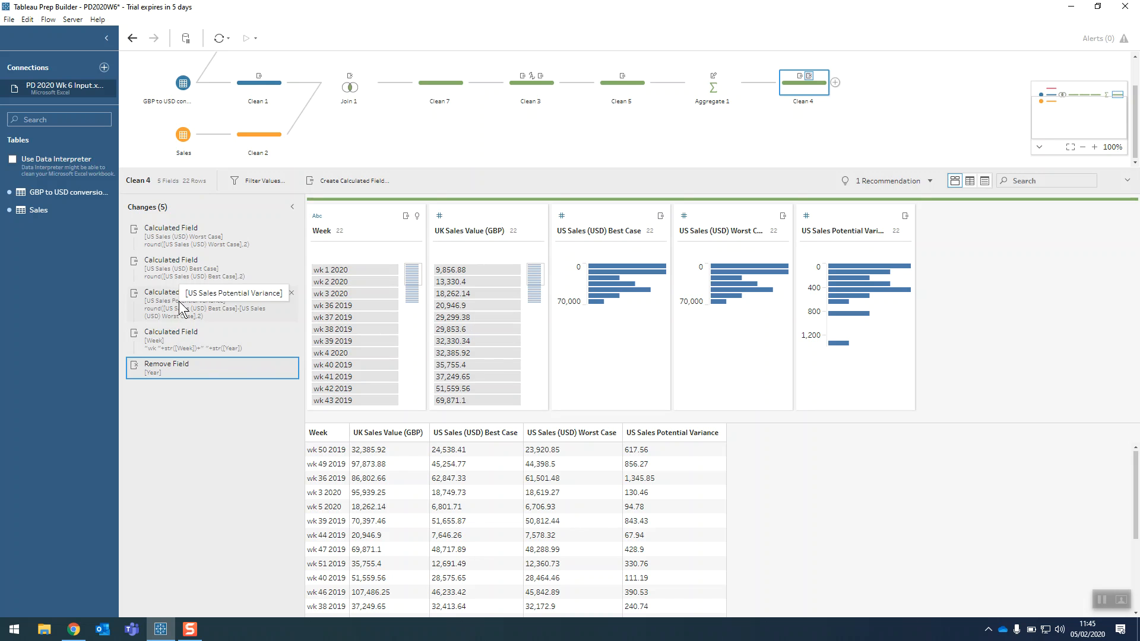
double_click(196, 300)
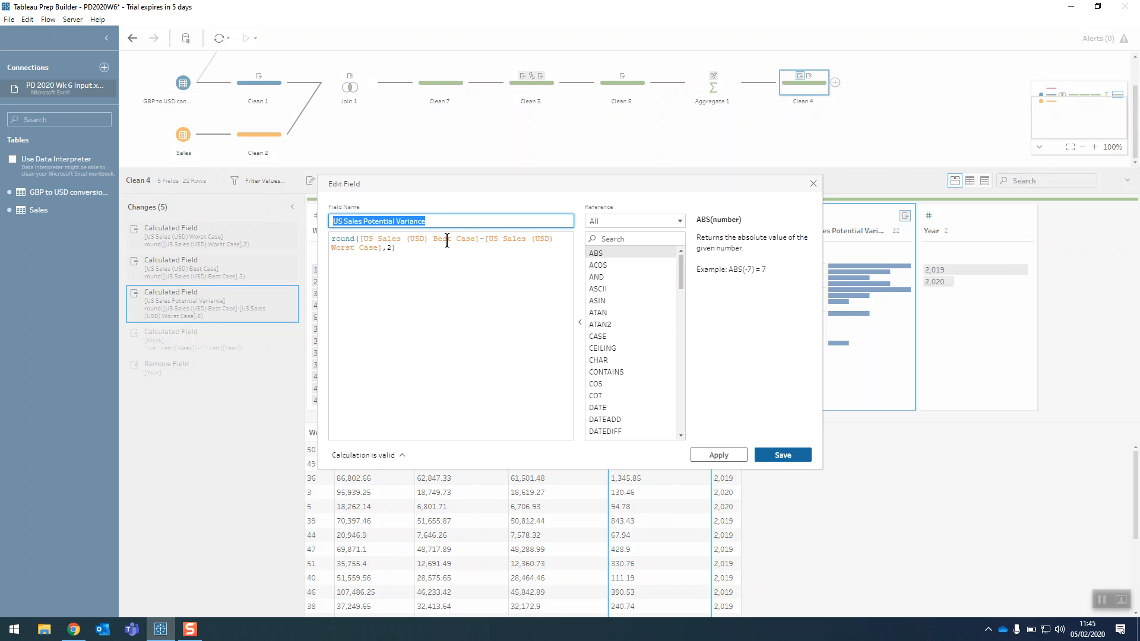
click(813, 183)
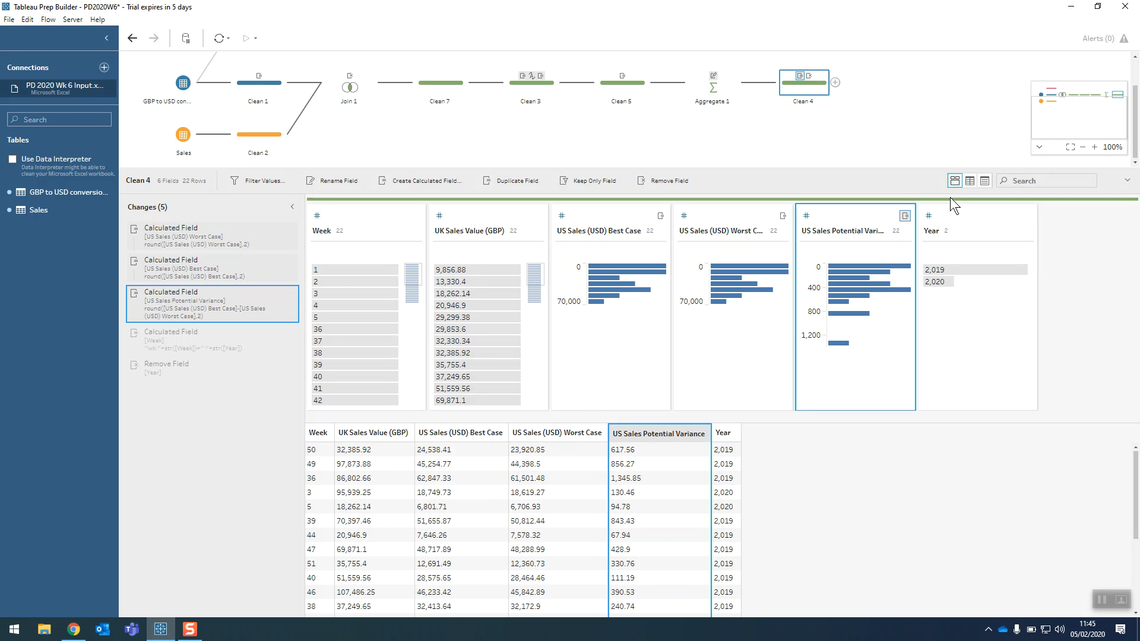